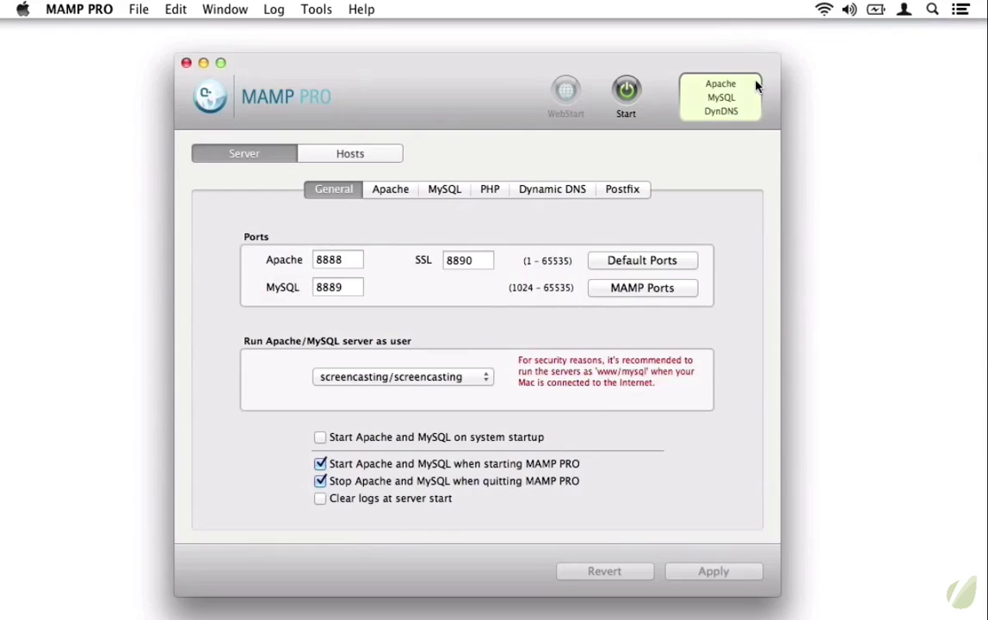
# Switch to default ports: Apache 80, SSL 443 and MySQL 3306
pyautogui.moveTo(467, 90); pyautogui.dragTo(501, 85)
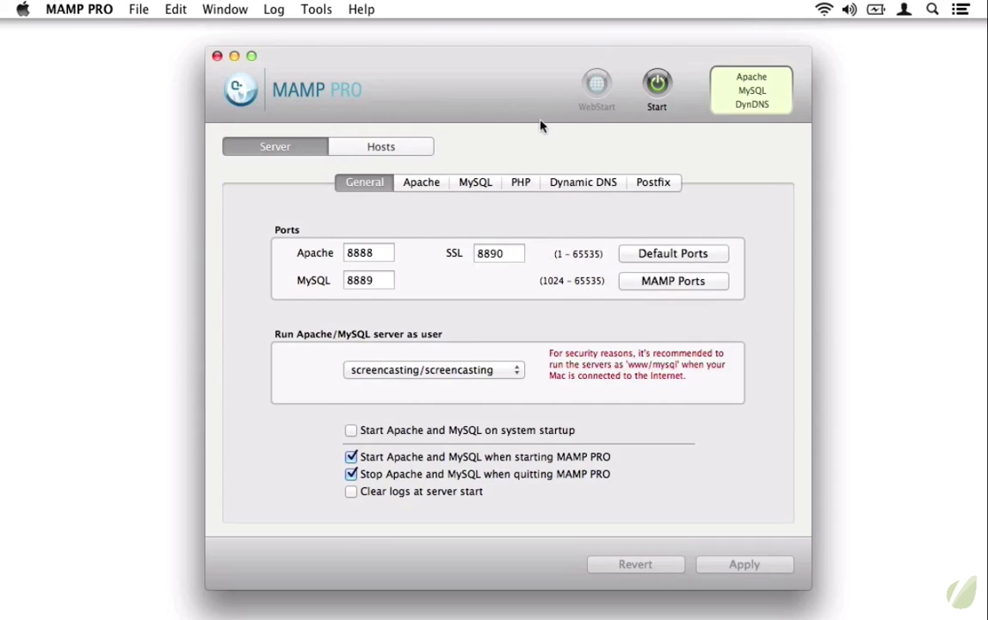
pyautogui.click(656, 83)
pyautogui.click(670, 259)
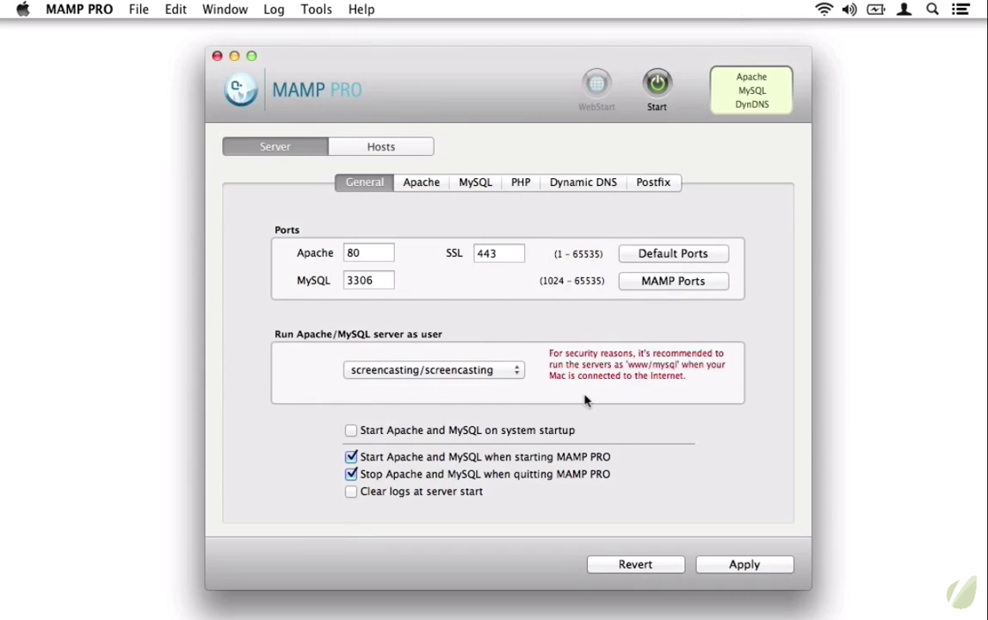
# Keep the servers running as the current user and show the Apache module list
pyautogui.click(503, 373)
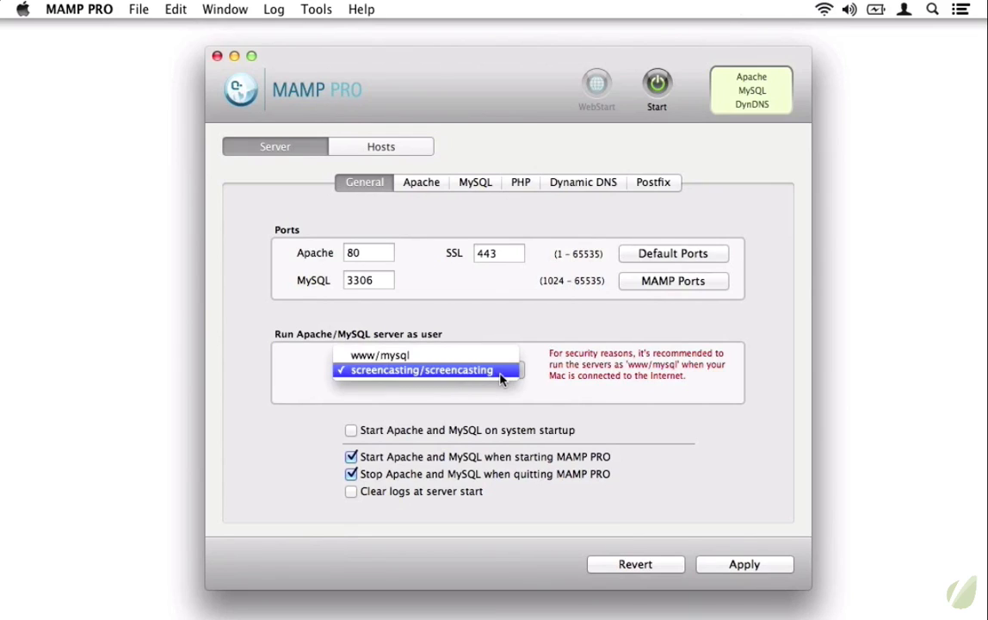
pyautogui.click(508, 372)
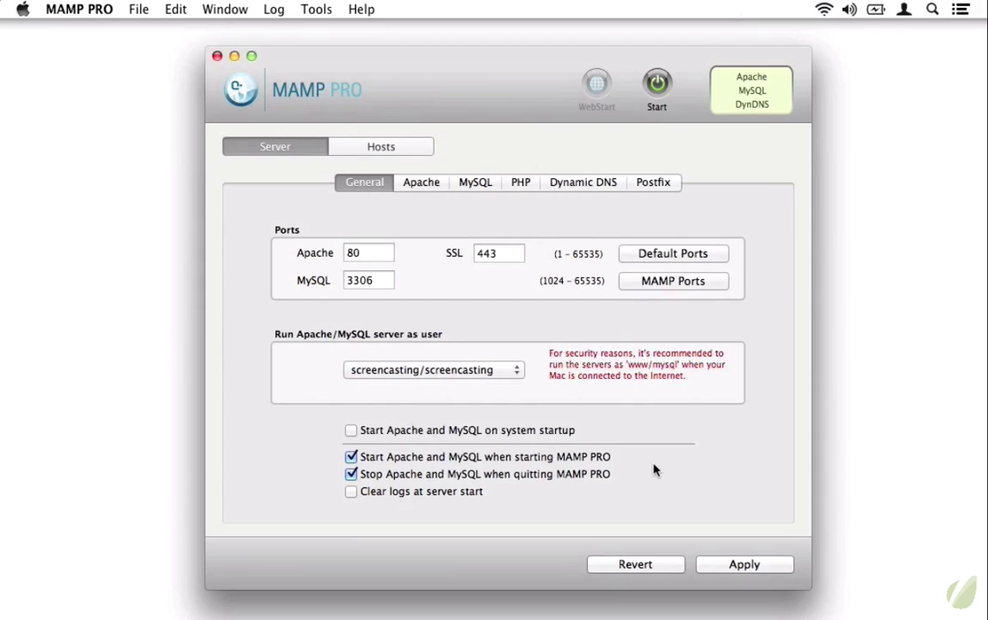
pyautogui.click(418, 183)
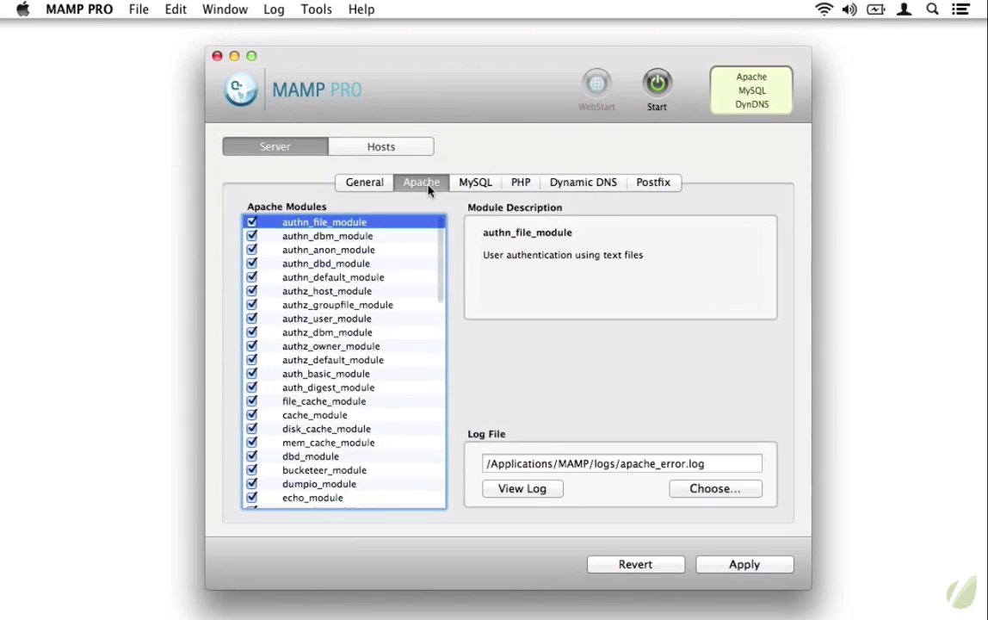
# Keep PHP version 5.4.4 and send its errors to Display as well as the log
pyautogui.click(474, 184)
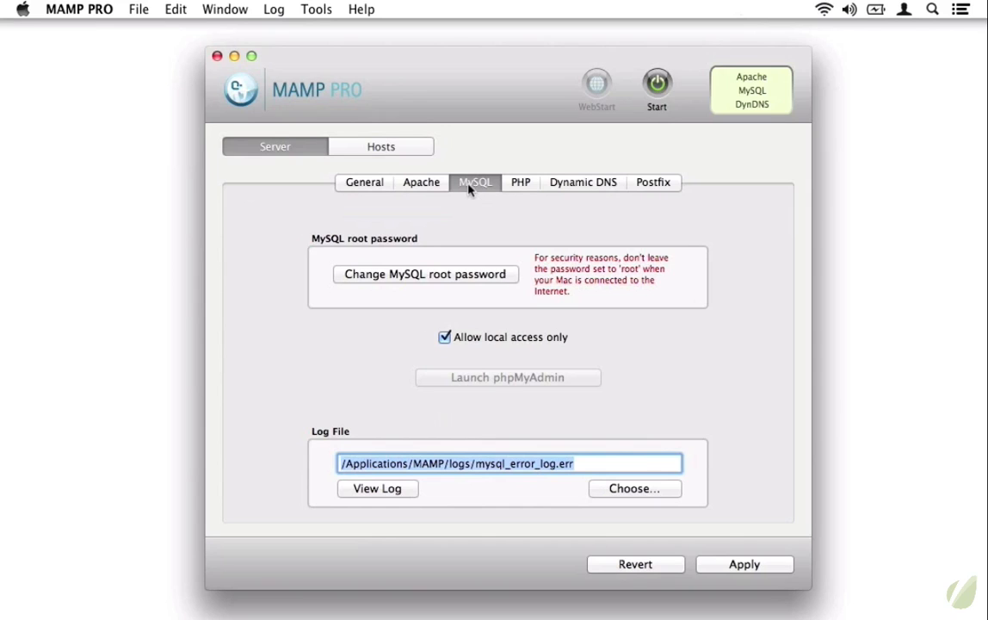
pyautogui.click(519, 185)
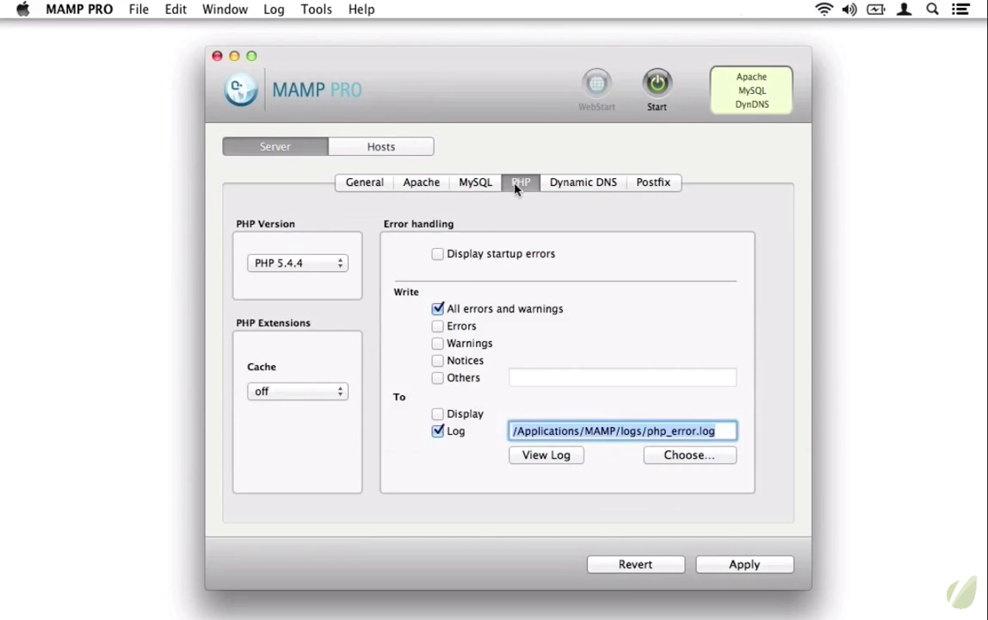
pyautogui.click(327, 264)
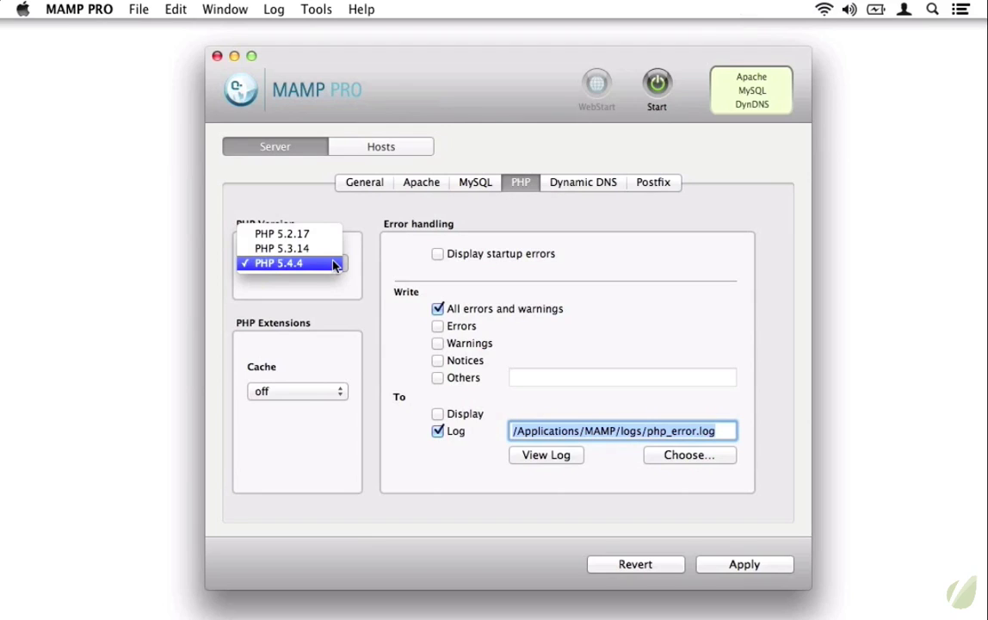
pyautogui.click(334, 264)
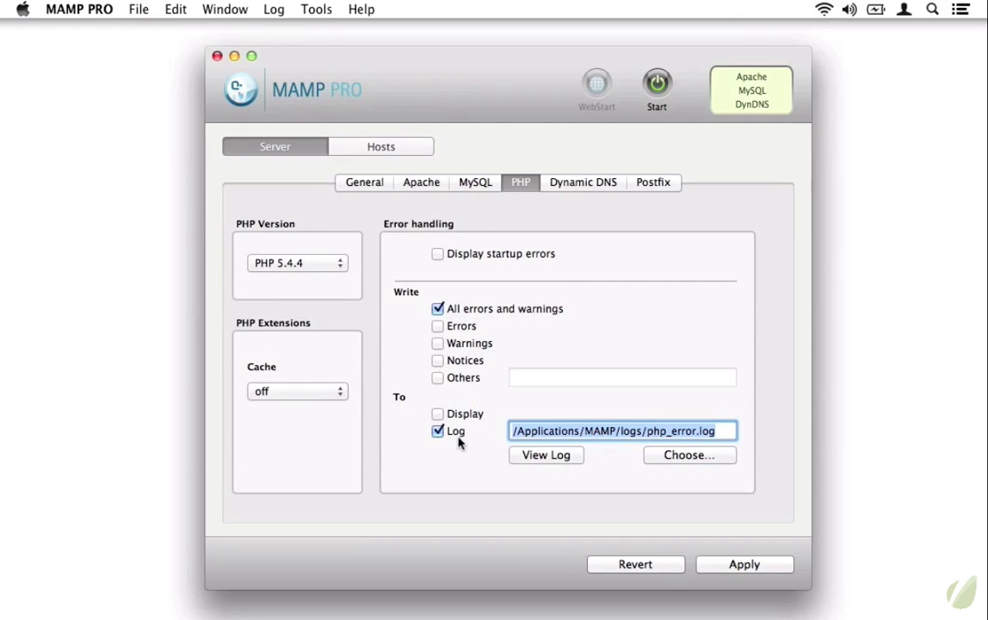
pyautogui.click(472, 414)
# Apply the changed server settings for the next start and dismiss the Settings changed notice
pyautogui.click(582, 185)
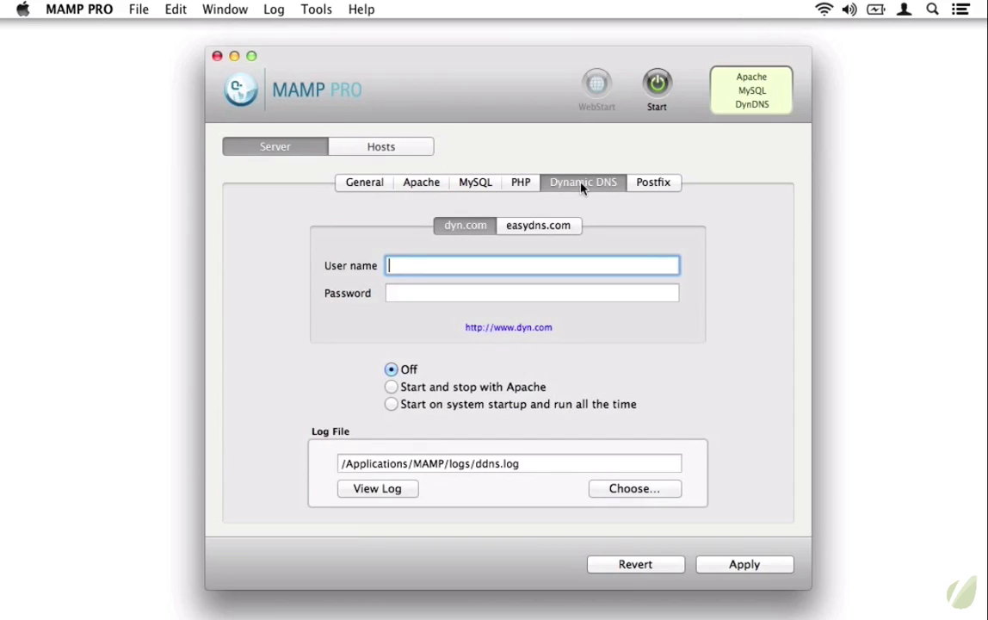
pyautogui.click(644, 183)
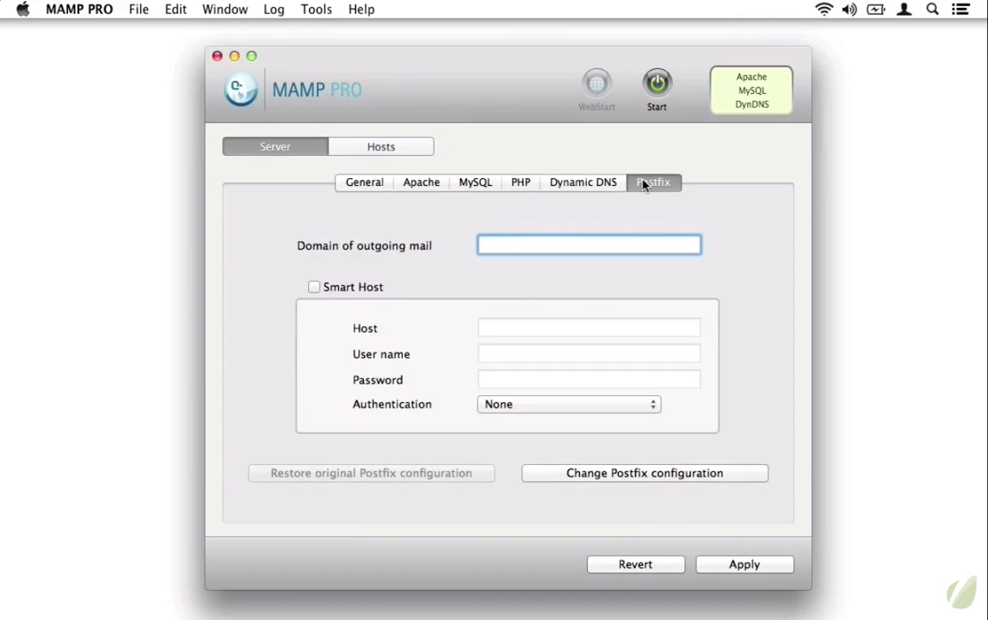
pyautogui.click(746, 565)
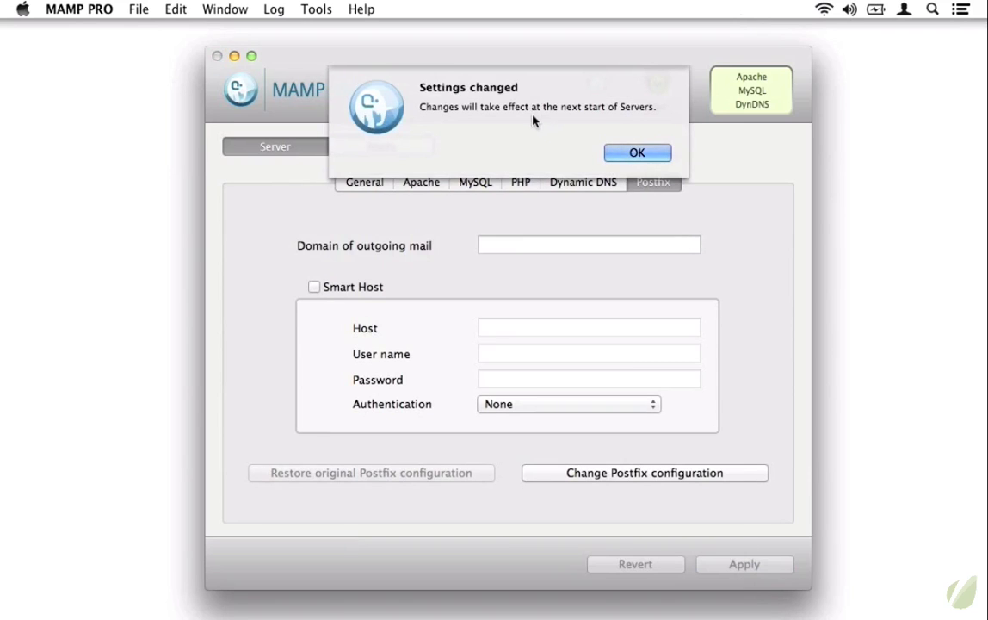
pyautogui.click(652, 154)
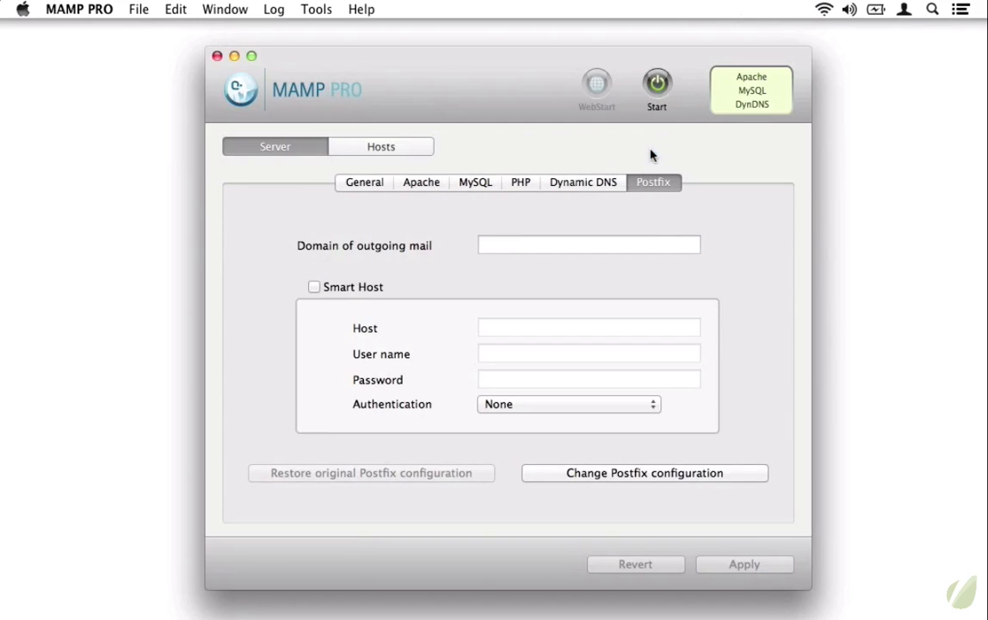
# Show localhost's General host settings and focus its /Applications/MAMP/htdocs disk location
pyautogui.click(408, 156)
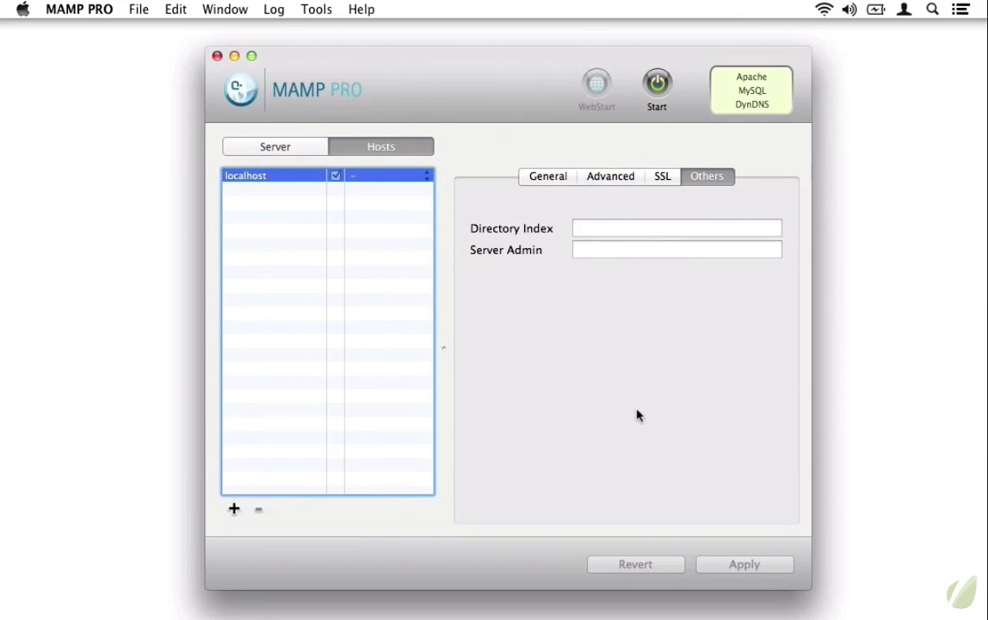
pyautogui.click(547, 178)
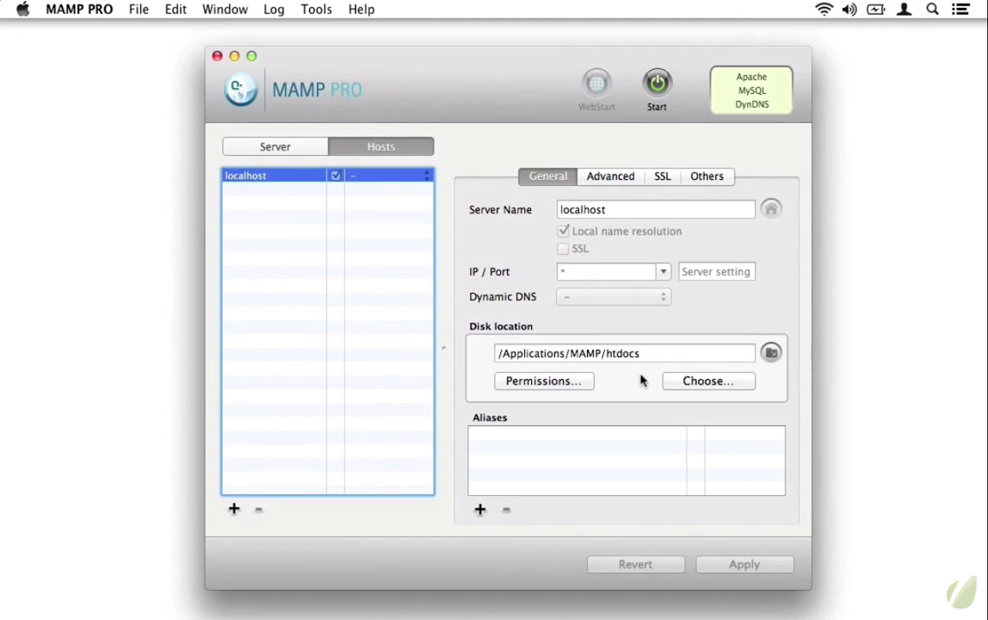
pyautogui.click(665, 353)
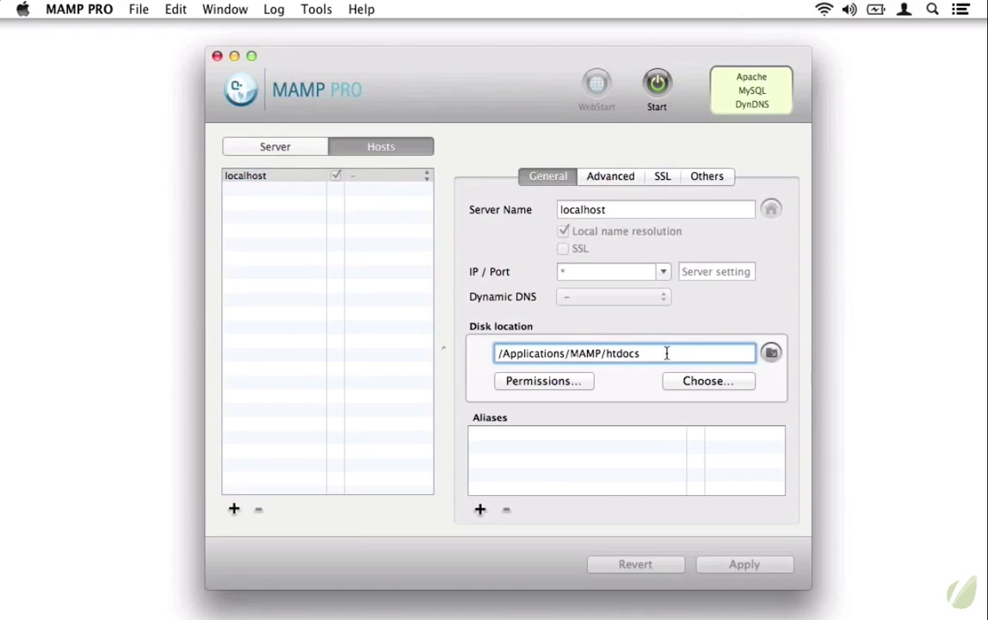
# Set localhost's disk location to a new 'www' folder in Documents and apply it
pyautogui.click(718, 387)
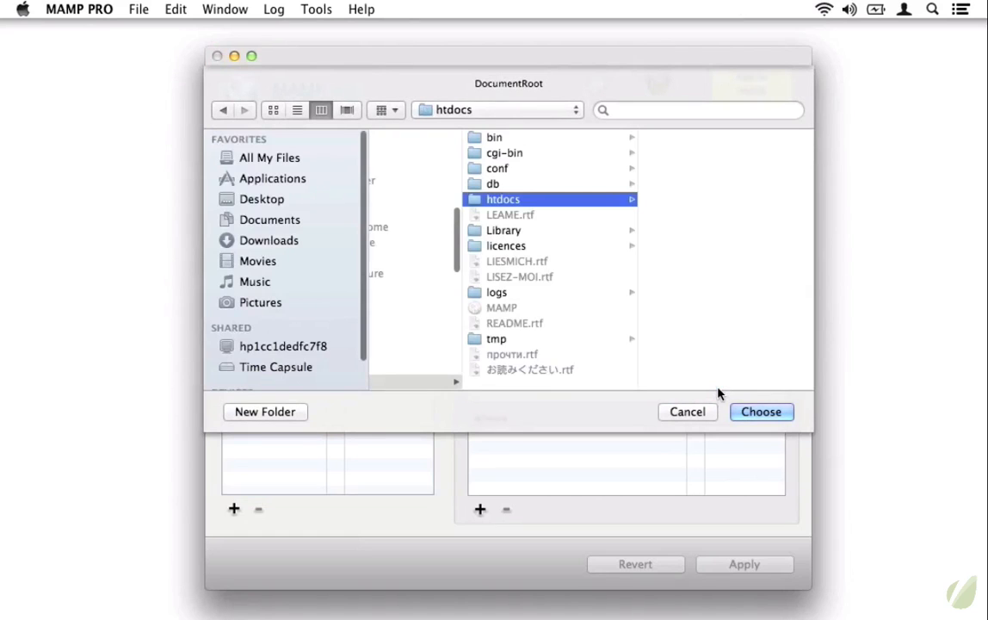
pyautogui.click(268, 222)
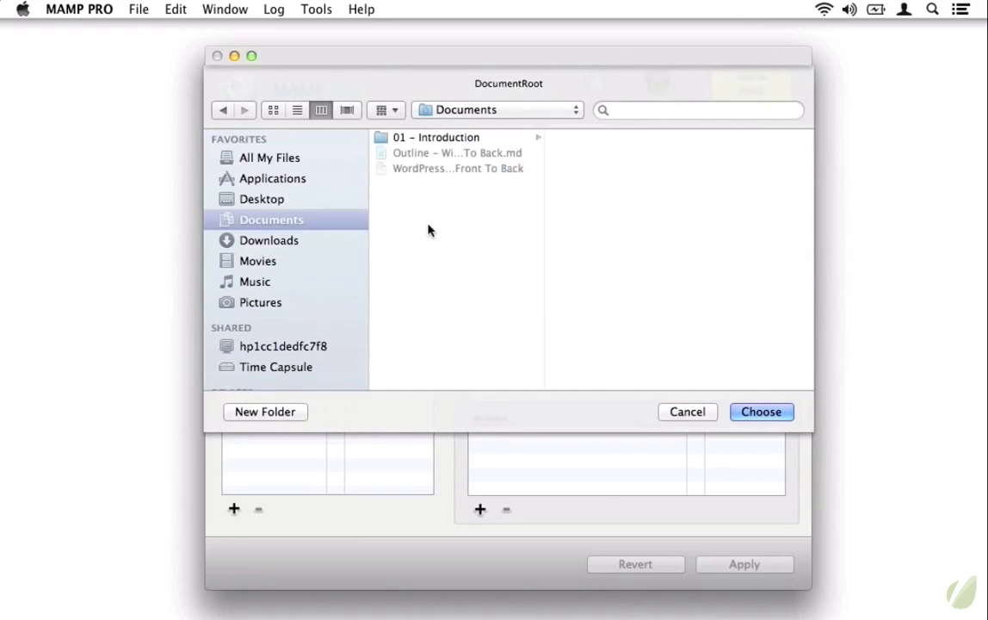
pyautogui.click(256, 412)
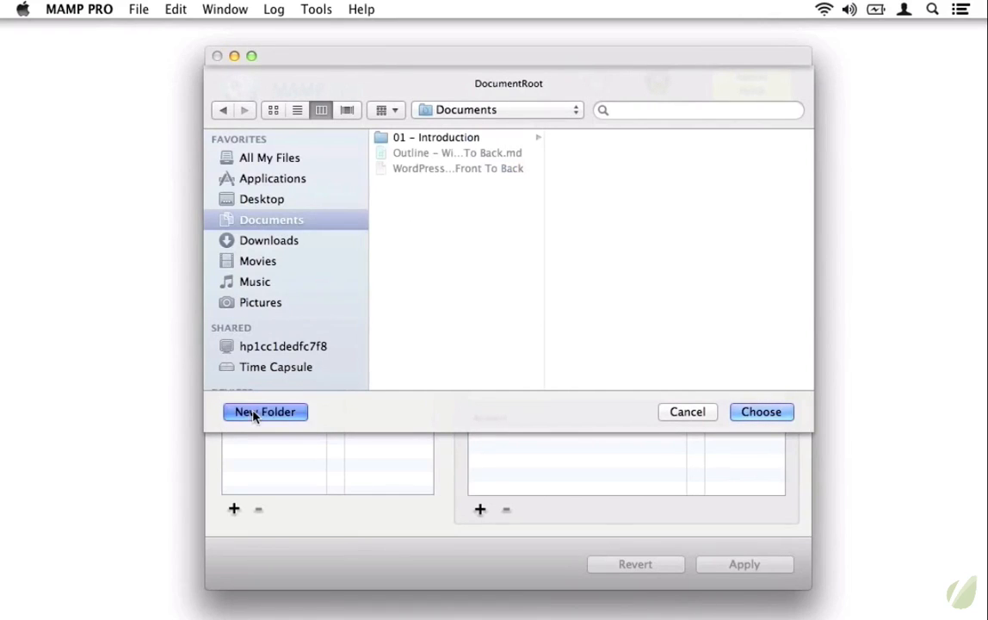
pyautogui.write('www')
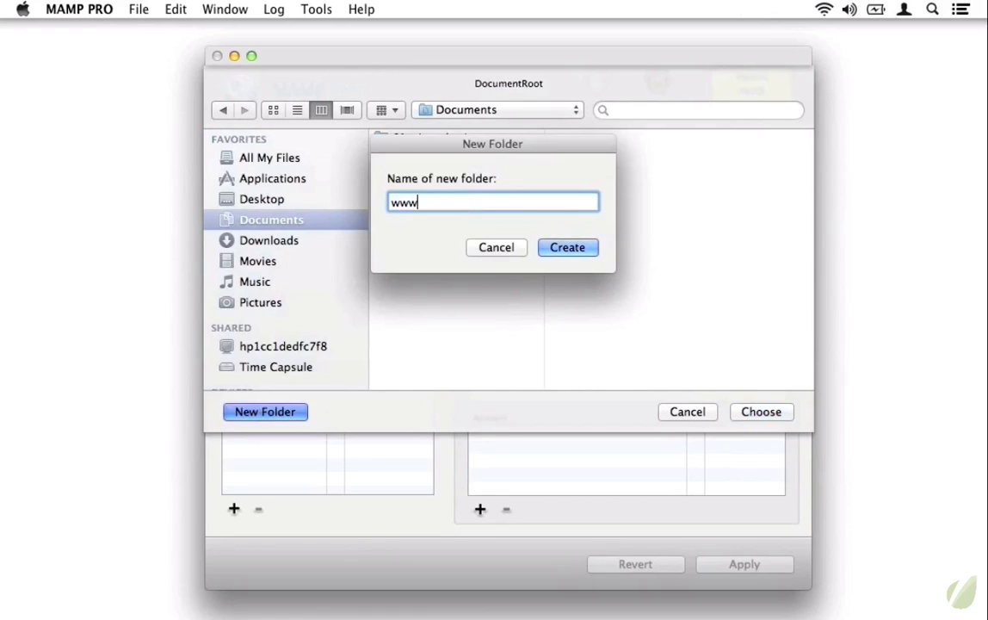
pyautogui.click(591, 253)
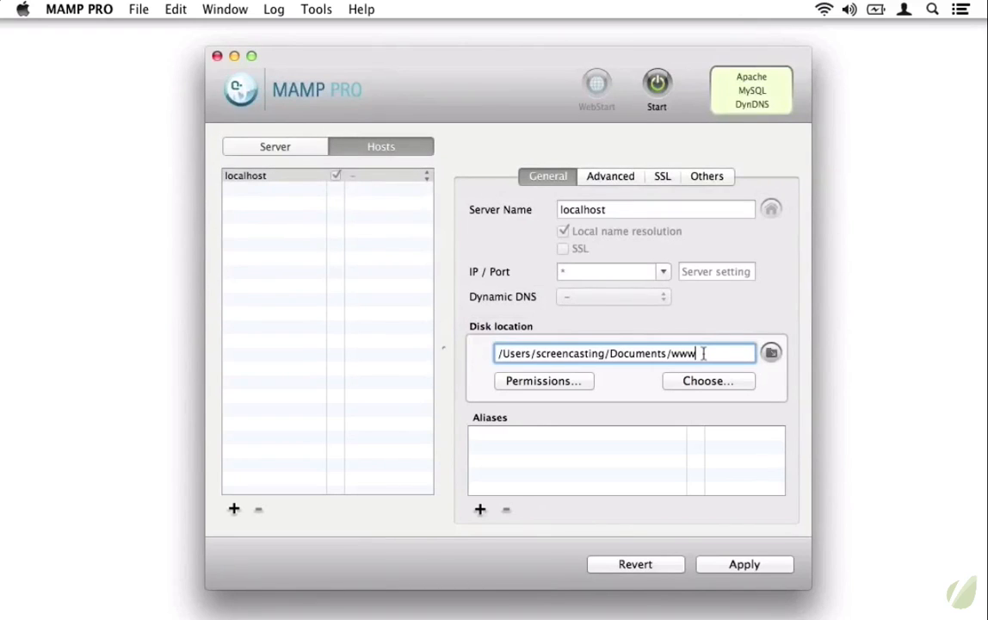
pyautogui.click(765, 568)
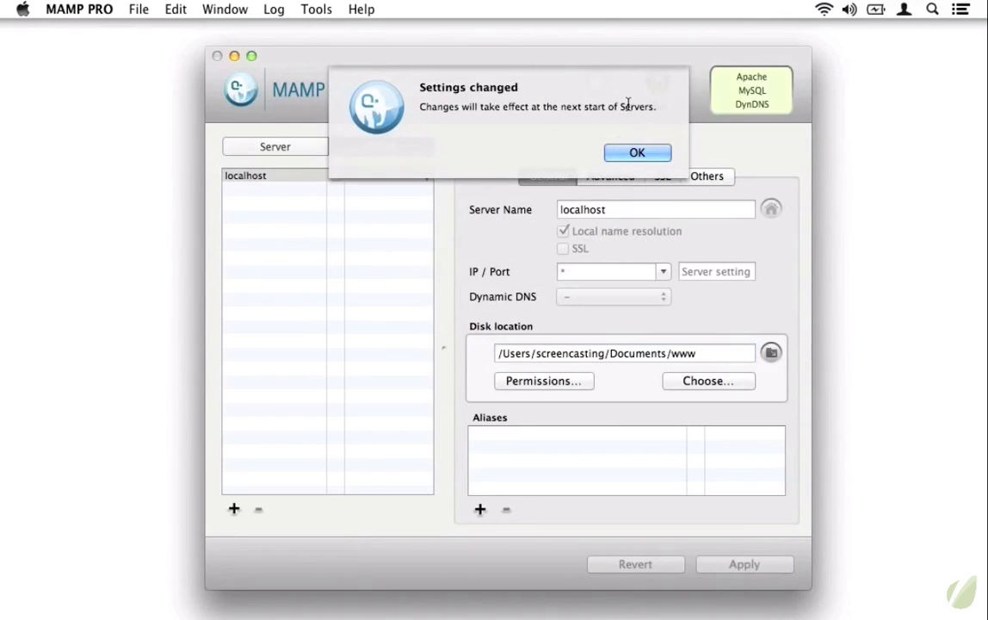
pyautogui.click(642, 153)
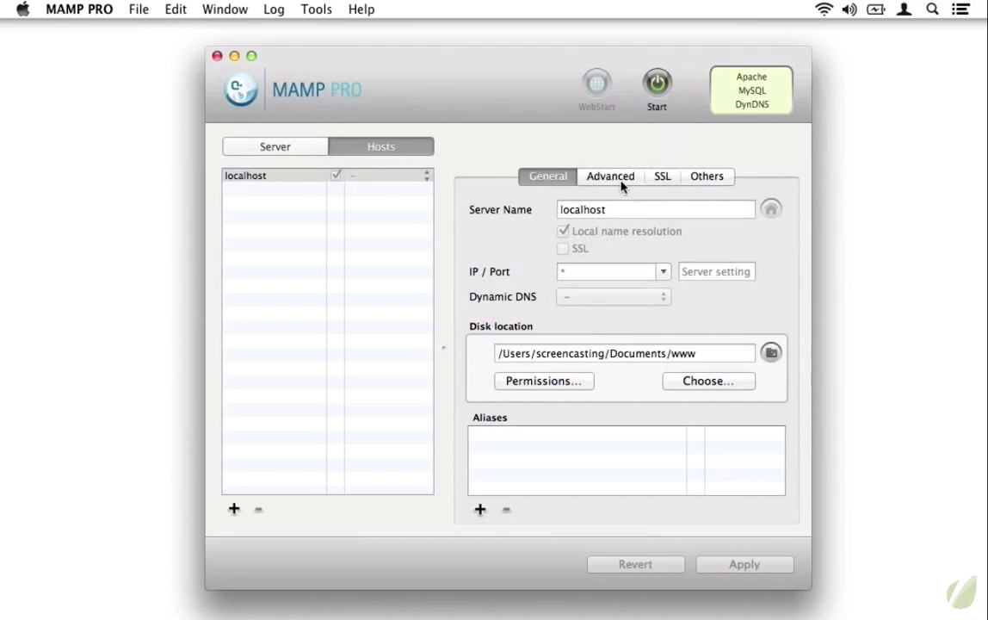
# Review localhost's Advanced, SSL and Others settings, then start Apache and MySQL
pyautogui.click(615, 177)
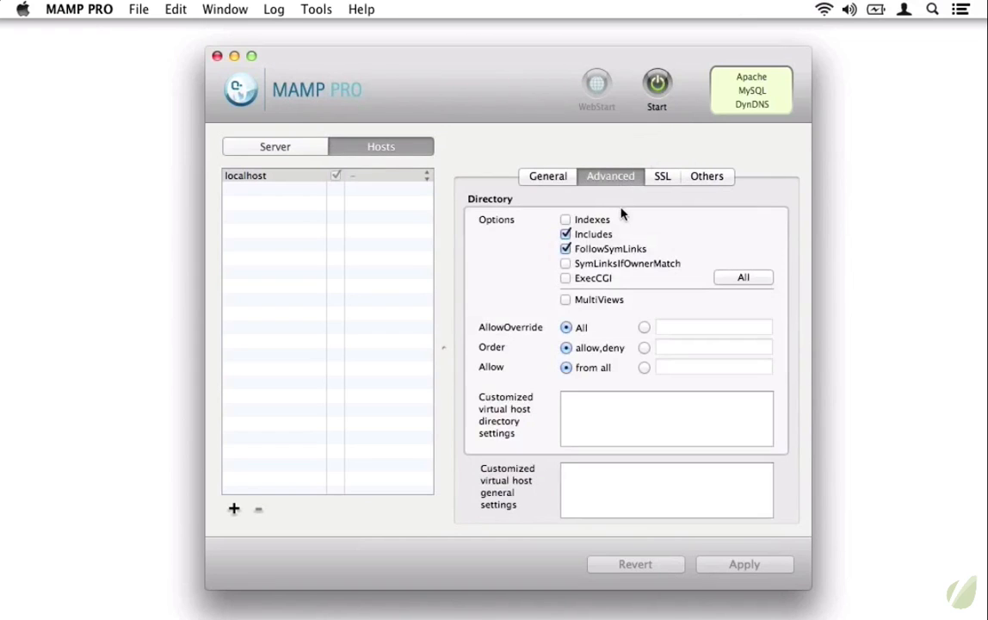
pyautogui.click(668, 178)
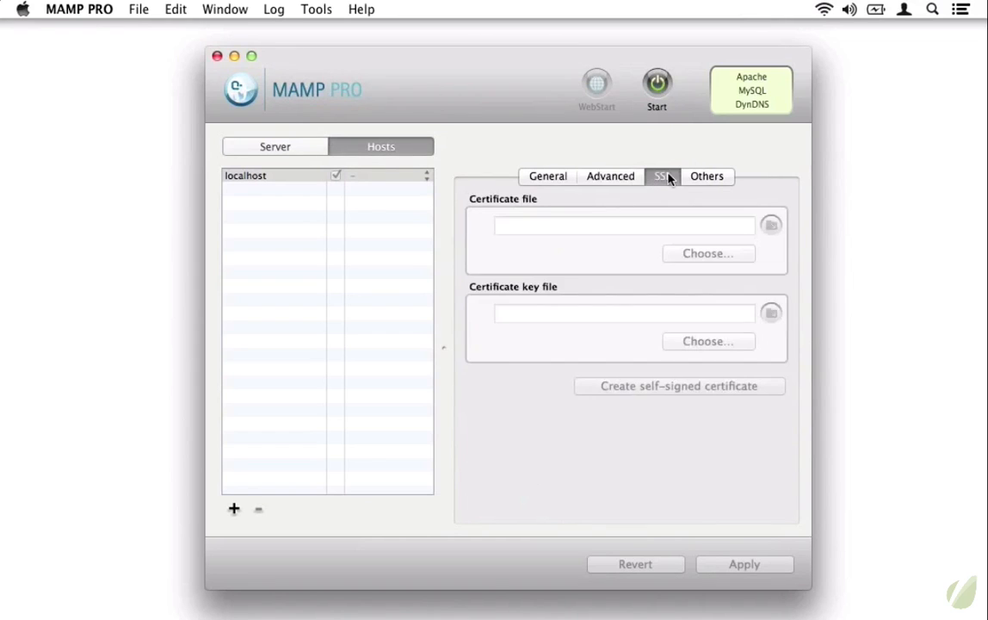
pyautogui.click(722, 179)
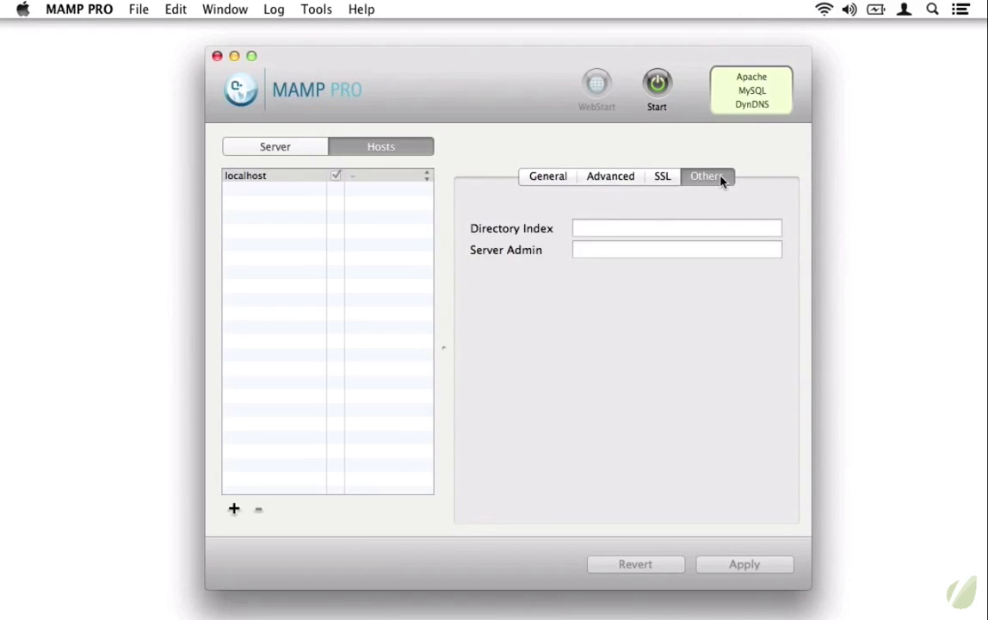
pyautogui.click(658, 84)
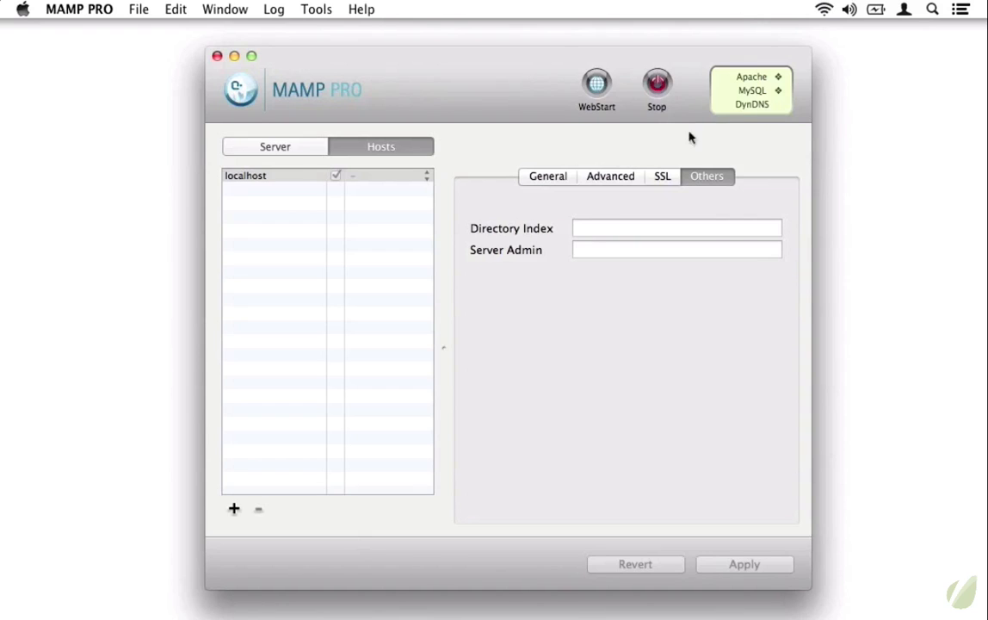
pyautogui.click(526, 172)
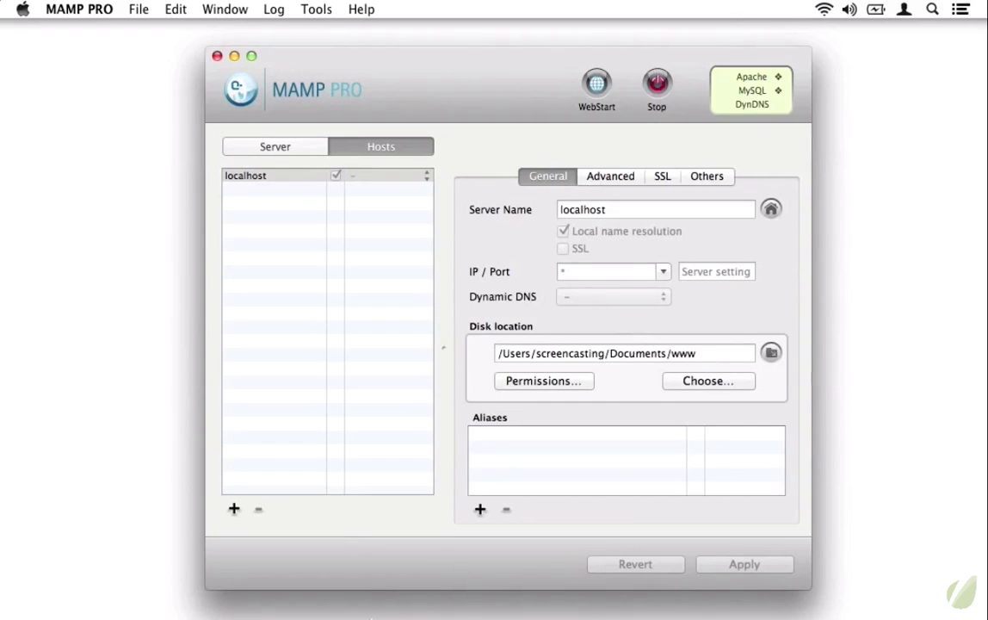
pyautogui.click(342, 587)
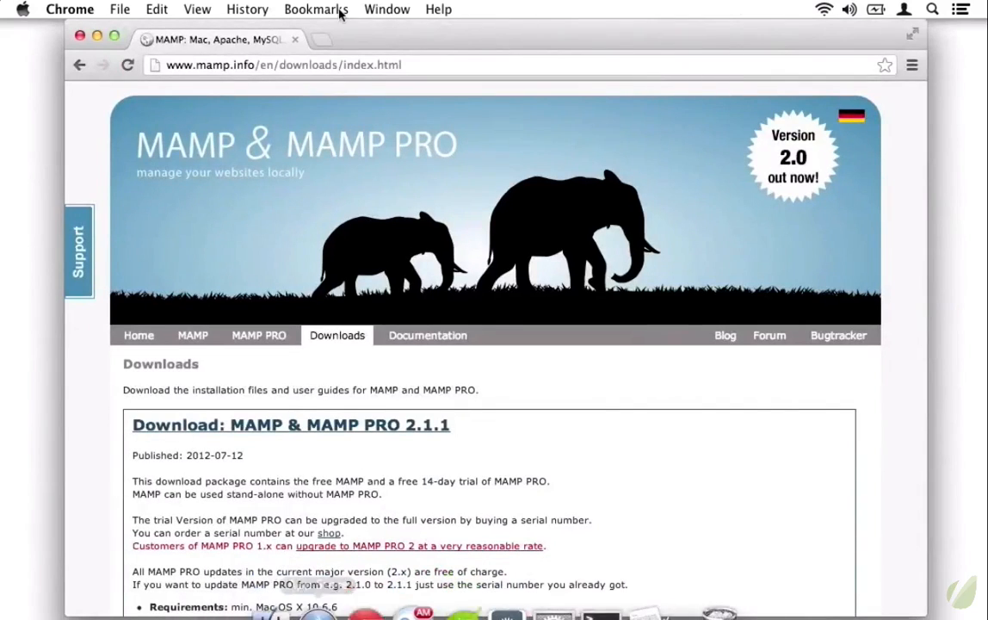
pyautogui.click(308, 65)
pyautogui.write('localhost')
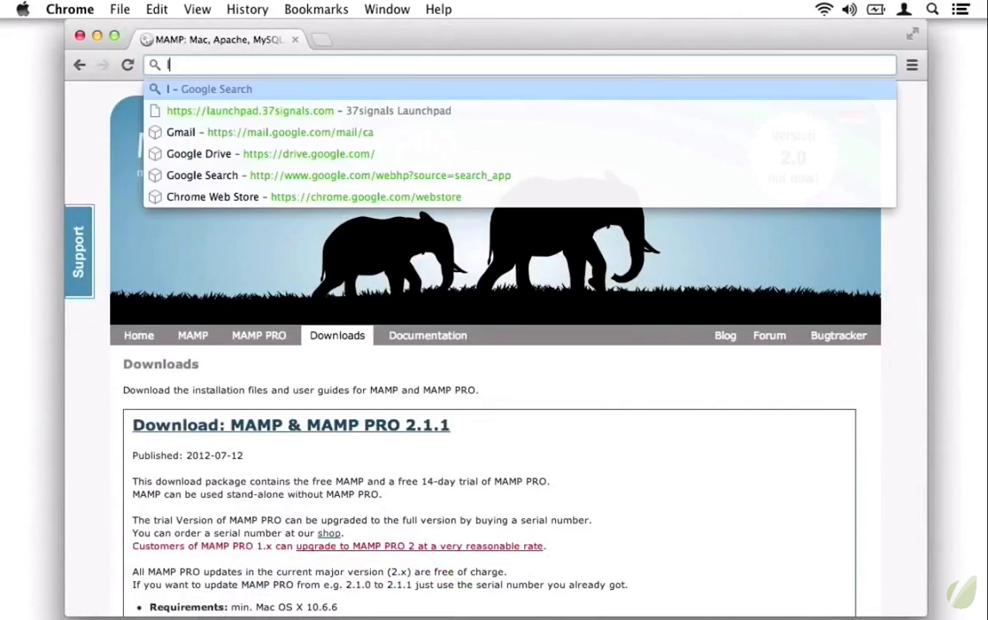
pyautogui.press('Return')
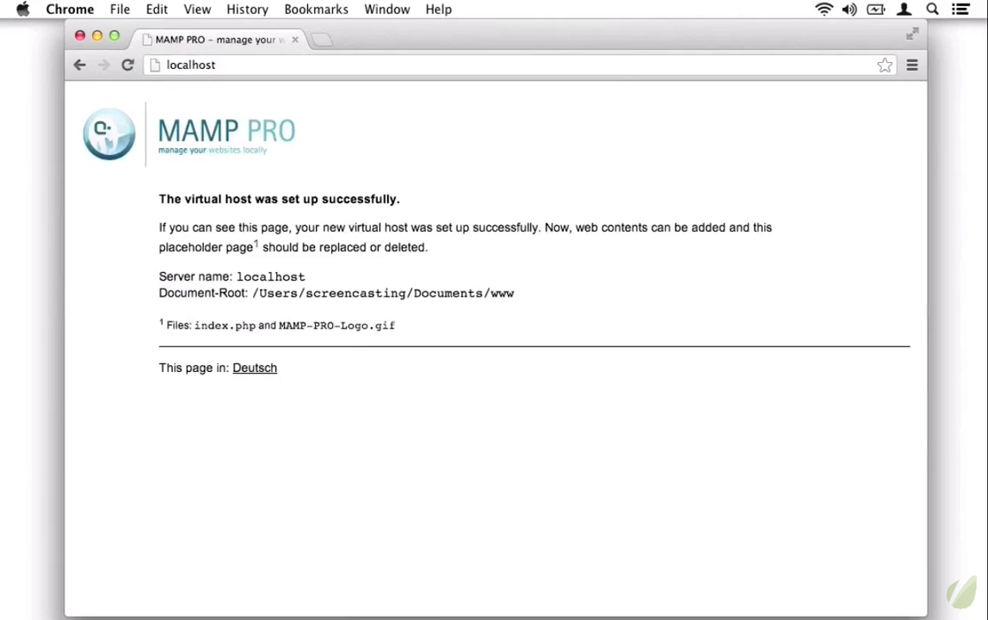